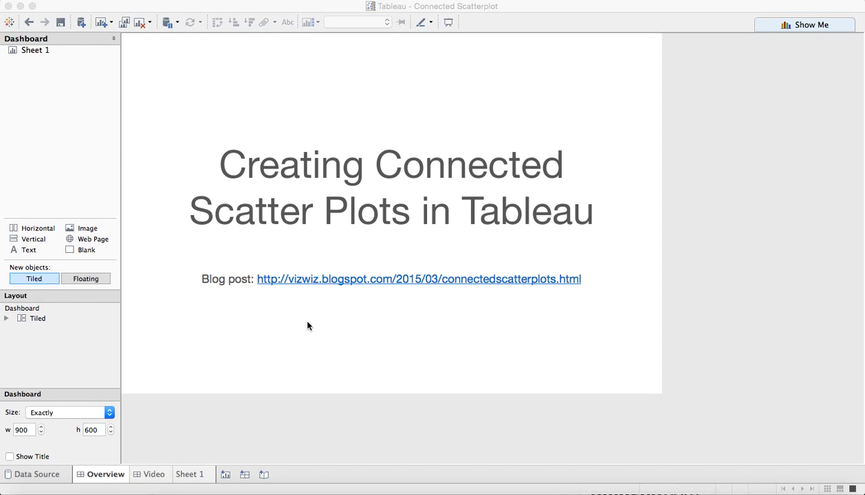
- Switch from the Overview dashboard to the empty Sheet 1 worksheet
{"action": "left_click", "coordinate": [191, 472]}
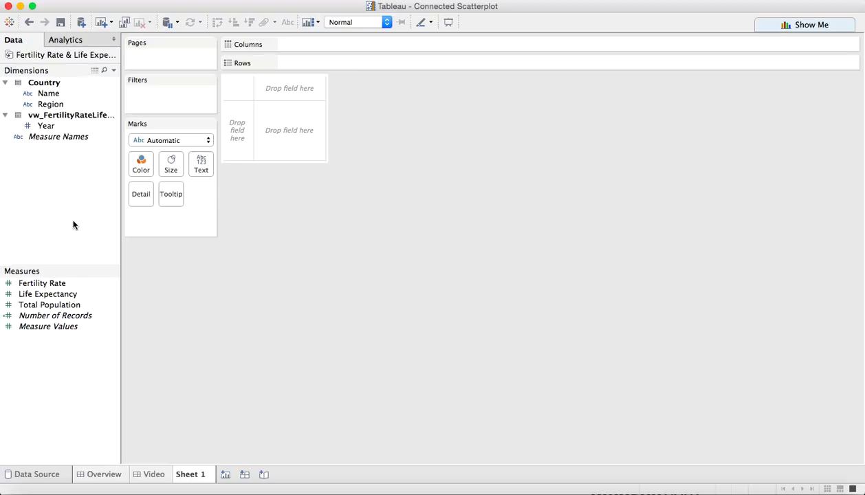
- Put Life Expectancy on Rows and Fertility Rate on Columns, giving one summed point
{"action": "double_click", "coordinate": [46, 294]}
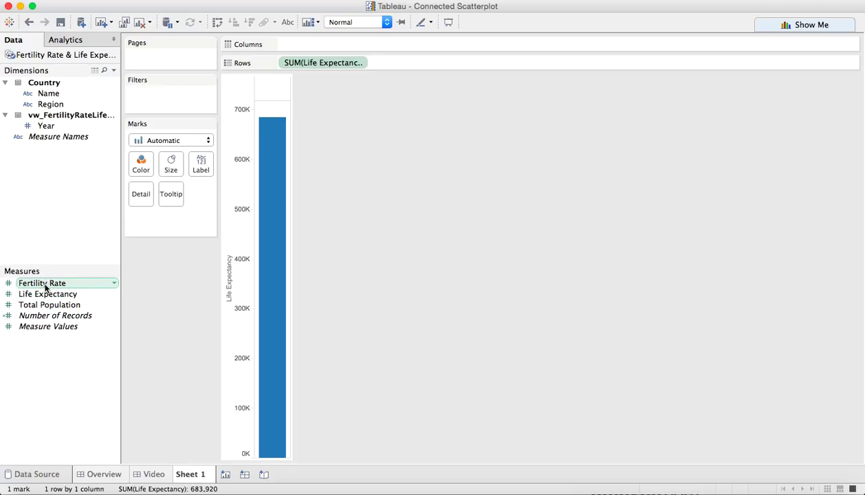
{"action": "double_click", "coordinate": [42, 283]}
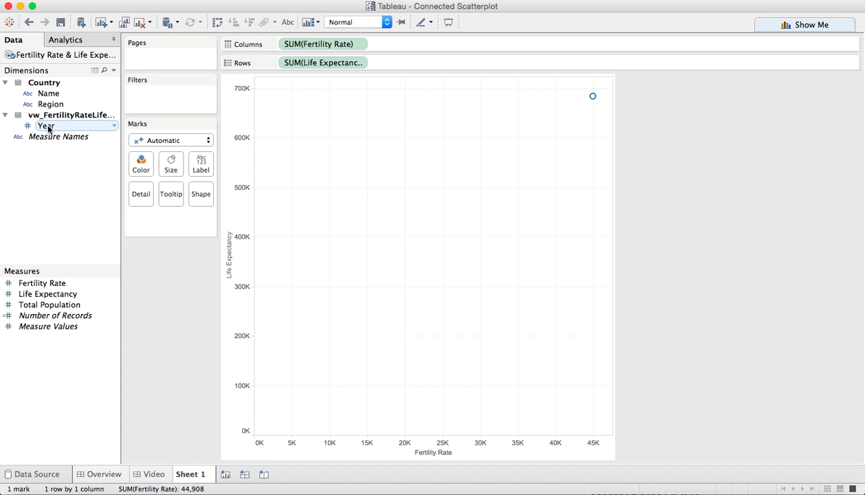
- Colour points by Region, exclude Null, and apply the Region filter to all sheets using this data source
{"action": "left_click_drag", "start_coordinate": [52, 103], "coordinate": [141, 163]}
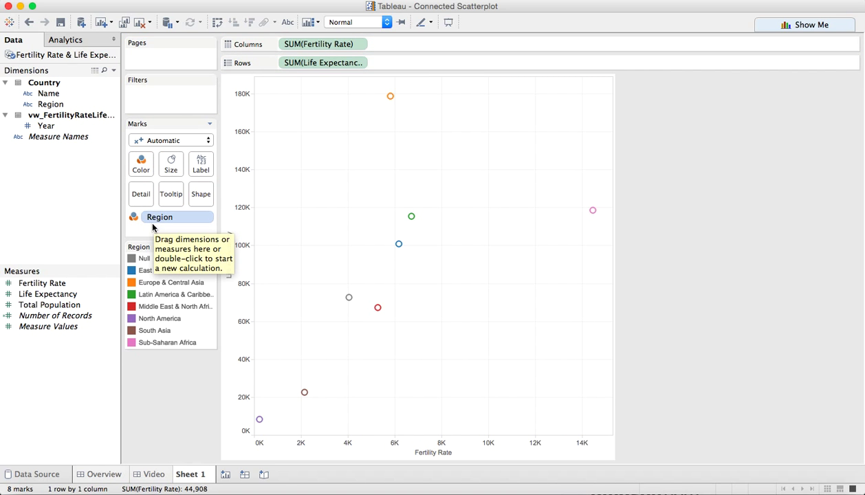
{"action": "mouse_move", "coordinate": [171, 295]}
{"action": "right_click", "coordinate": [146, 261]}
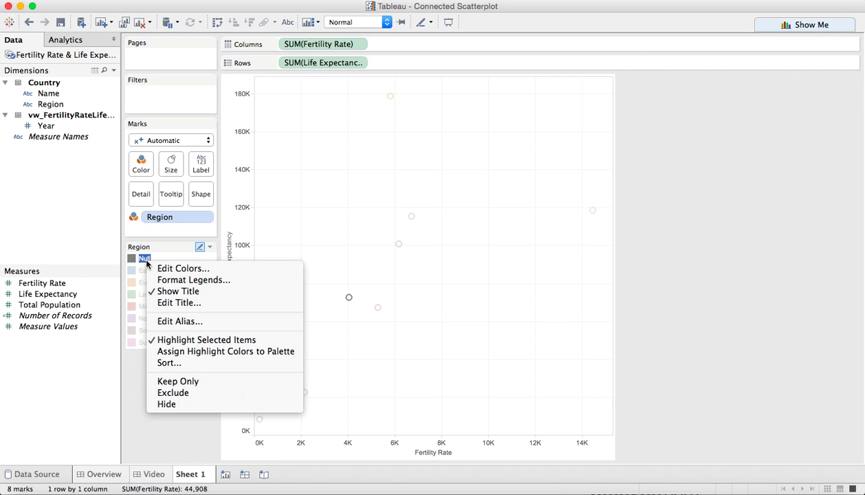
{"action": "left_click", "coordinate": [183, 394]}
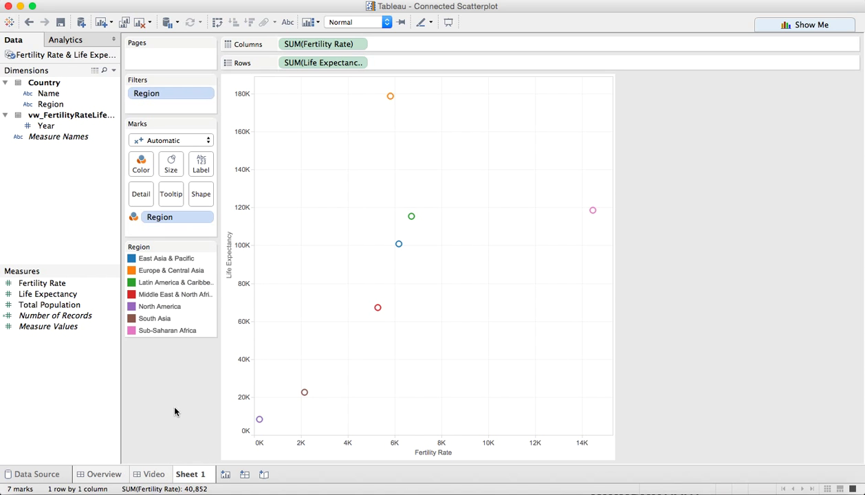
{"action": "left_click", "coordinate": [207, 95]}
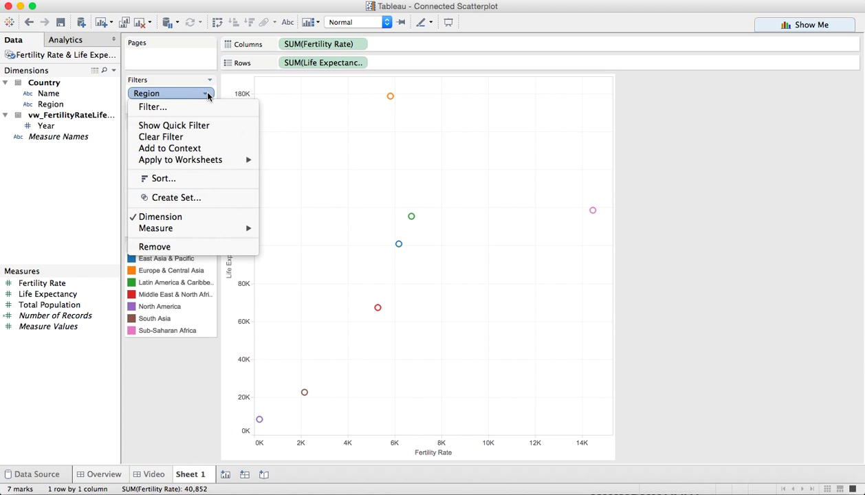
{"action": "mouse_move", "coordinate": [180, 159]}
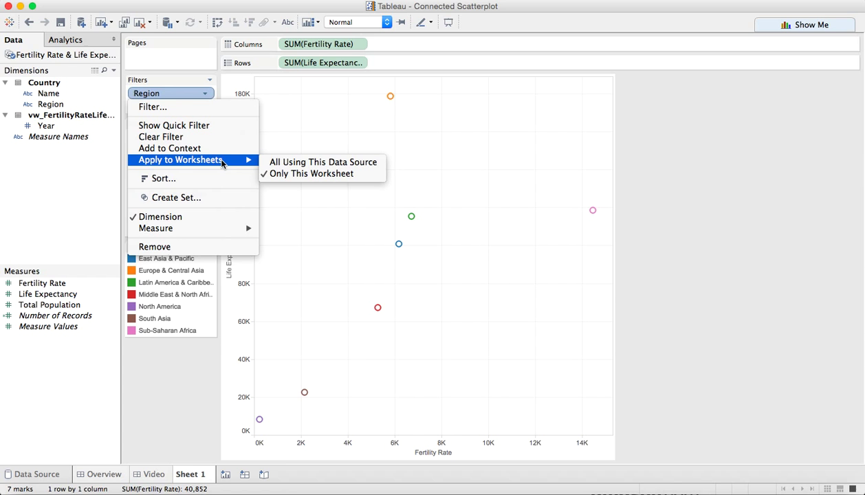
{"action": "left_click", "coordinate": [309, 162]}
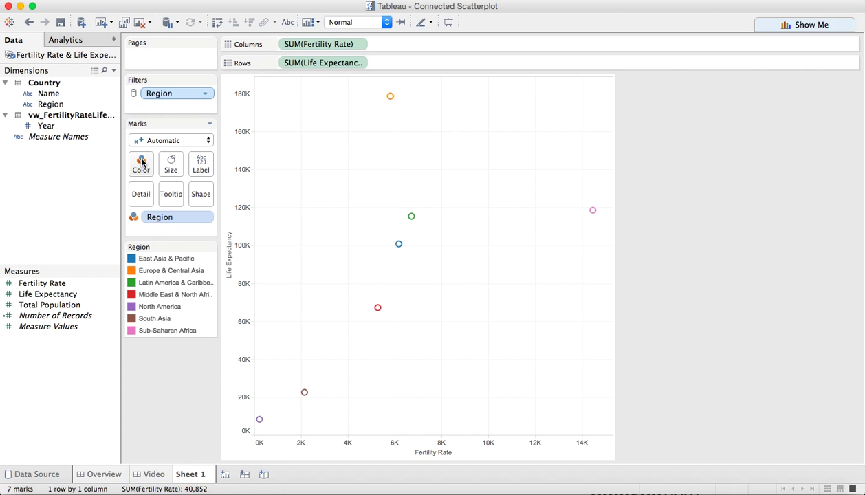
- Add country Name to Detail, splitting the plot into 201 country points
{"action": "left_click", "coordinate": [50, 97]}
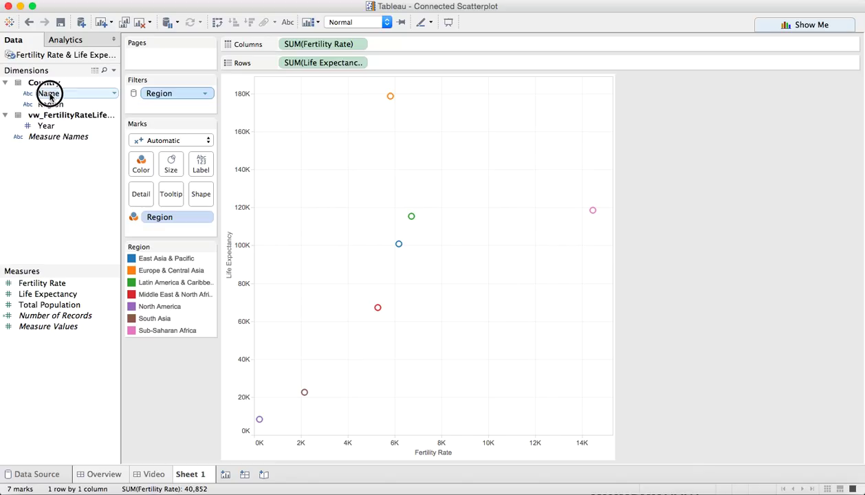
{"action": "left_click_drag", "start_coordinate": [50, 97], "coordinate": [139, 195]}
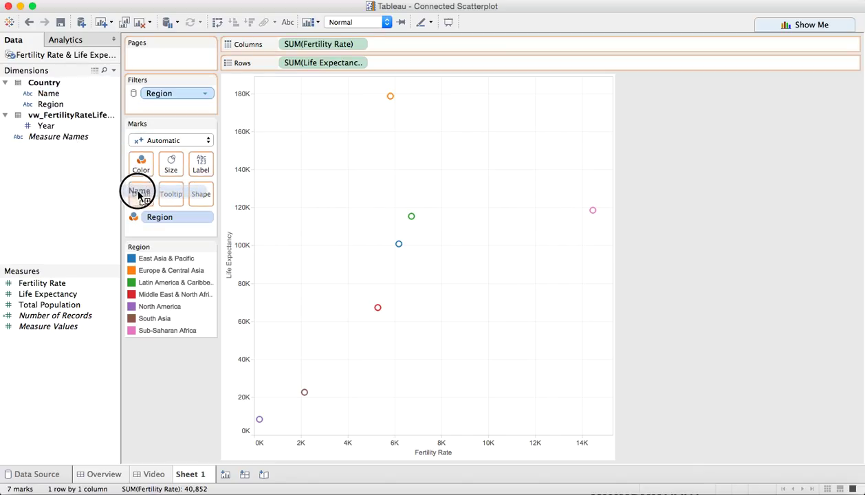
{"action": "left_click_drag", "start_coordinate": [139, 195], "coordinate": [137, 196]}
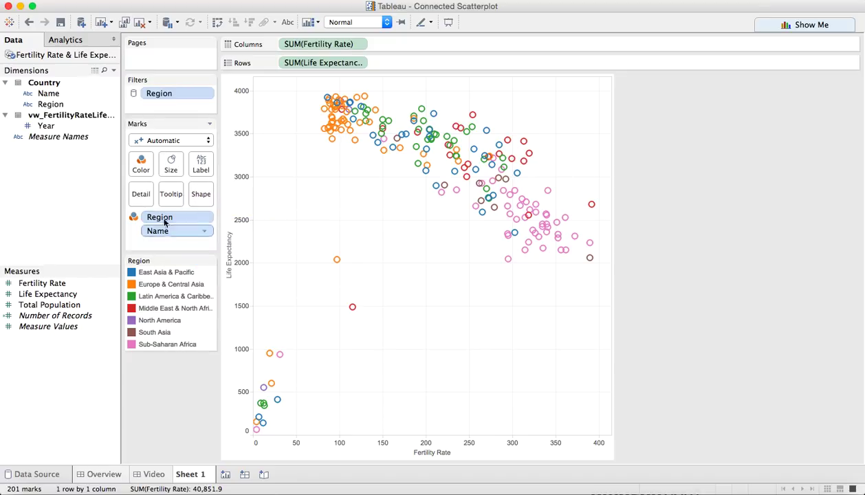
- Change the mark type to Line and put Year on Path to trace each country's trajectory
{"action": "left_click", "coordinate": [162, 140]}
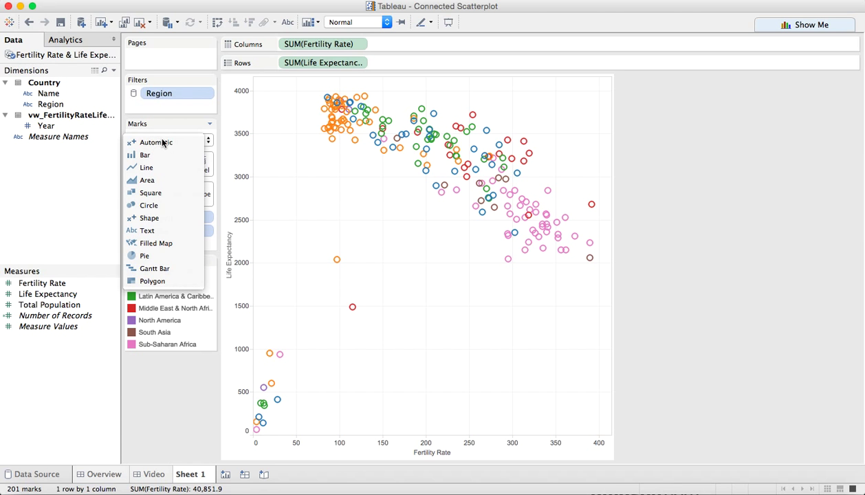
{"action": "left_click", "coordinate": [158, 168]}
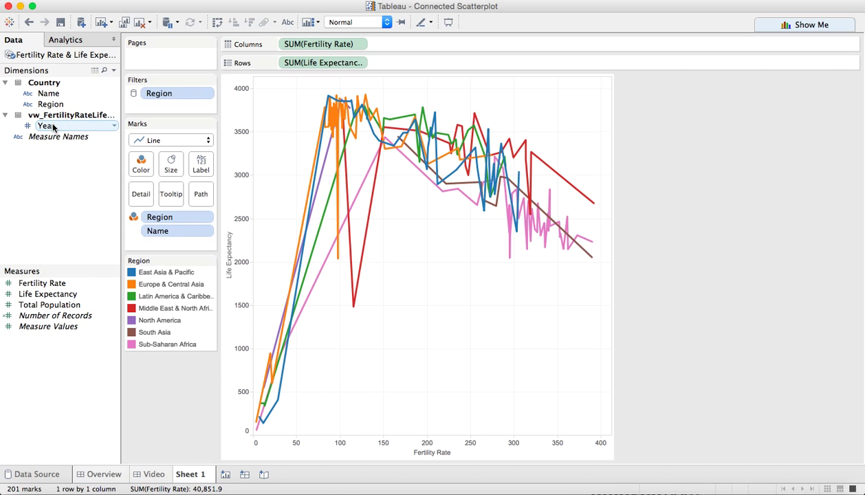
{"action": "left_click_drag", "start_coordinate": [52, 126], "coordinate": [206, 195]}
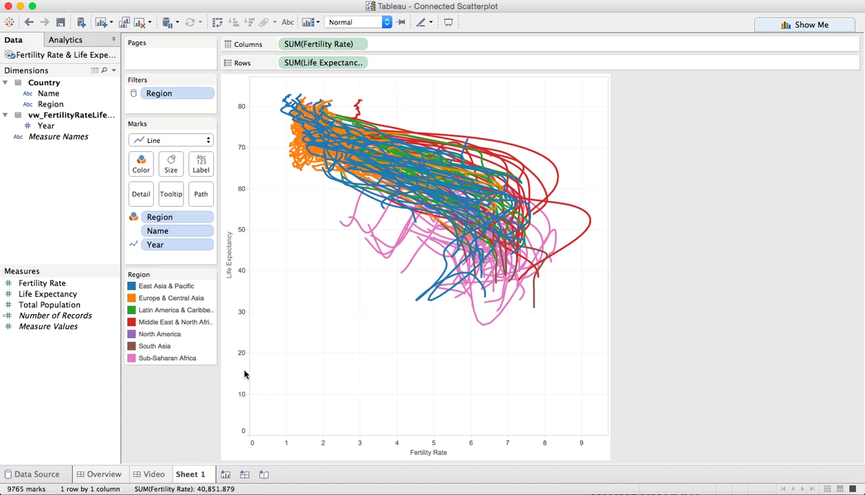
- Highlight East Asia & Pacific, Europe & Central Asia and Middle East & North Africa, then edit the Life Expectancy axis
{"action": "mouse_move", "coordinate": [168, 315]}
{"action": "left_click", "coordinate": [156, 288]}
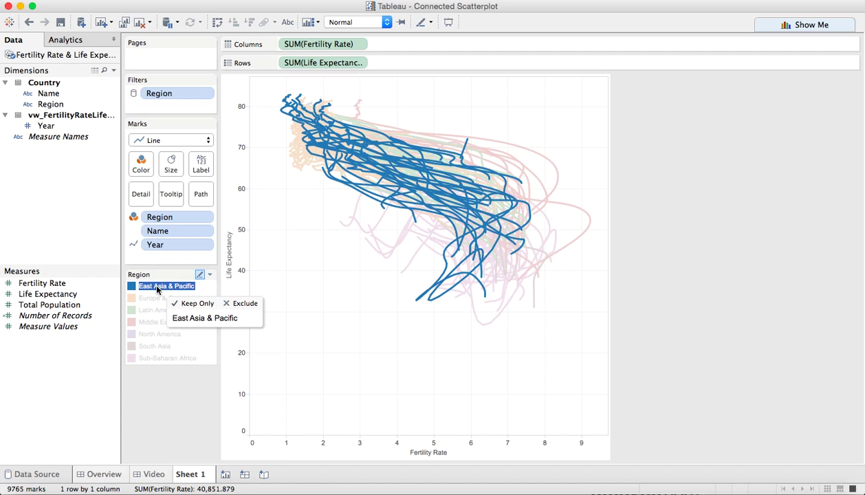
{"action": "left_click", "coordinate": [155, 301]}
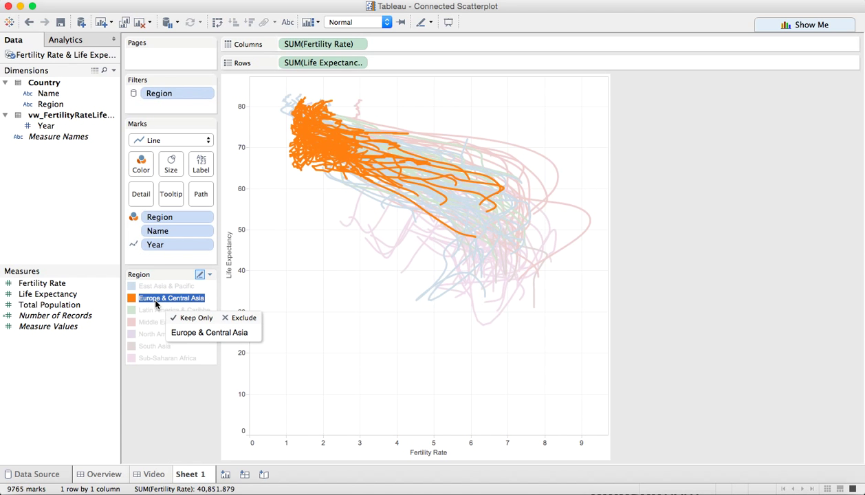
{"action": "left_click", "coordinate": [155, 320]}
{"action": "left_click", "coordinate": [155, 321]}
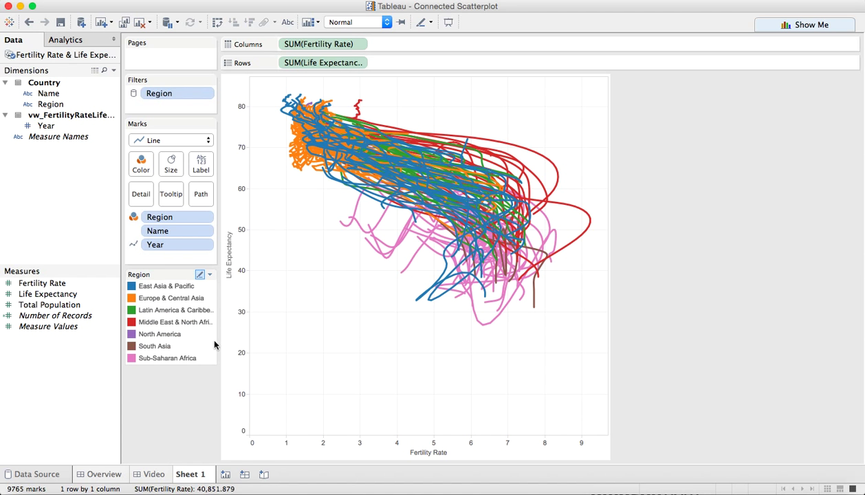
{"action": "double_click", "coordinate": [231, 339]}
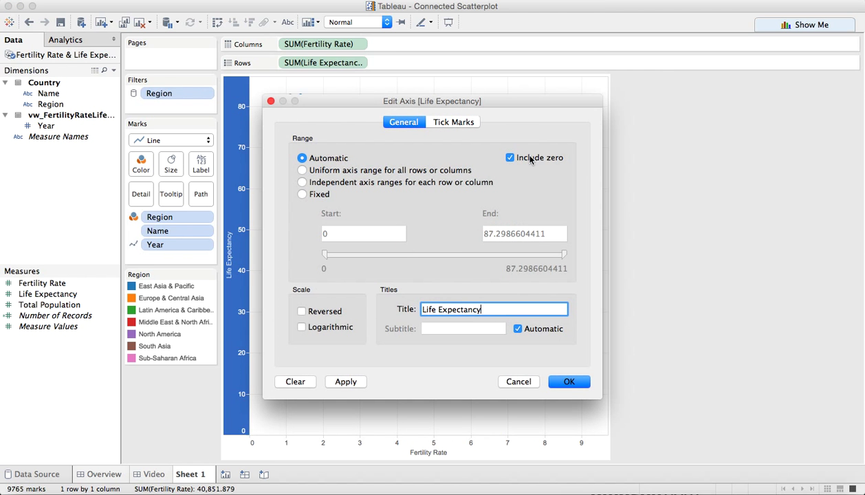
- Turn off Include zero on both the Life Expectancy and Fertility Rate axes
{"action": "left_click", "coordinate": [529, 158]}
{"action": "left_click", "coordinate": [569, 382]}
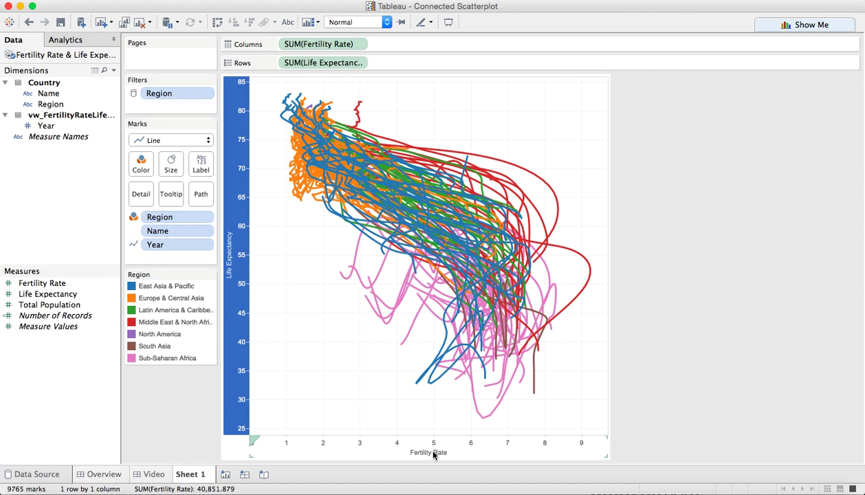
{"action": "double_click", "coordinate": [434, 454]}
{"action": "left_click", "coordinate": [532, 156]}
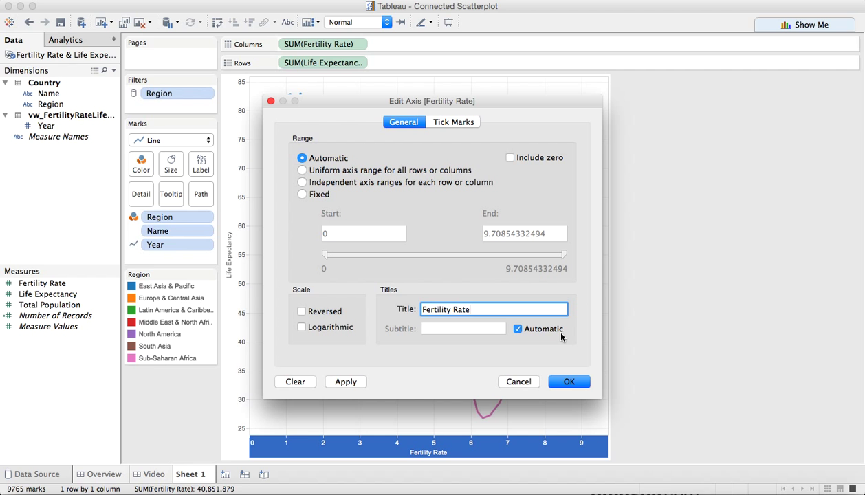
{"action": "left_click", "coordinate": [553, 380]}
{"action": "left_click", "coordinate": [345, 398]}
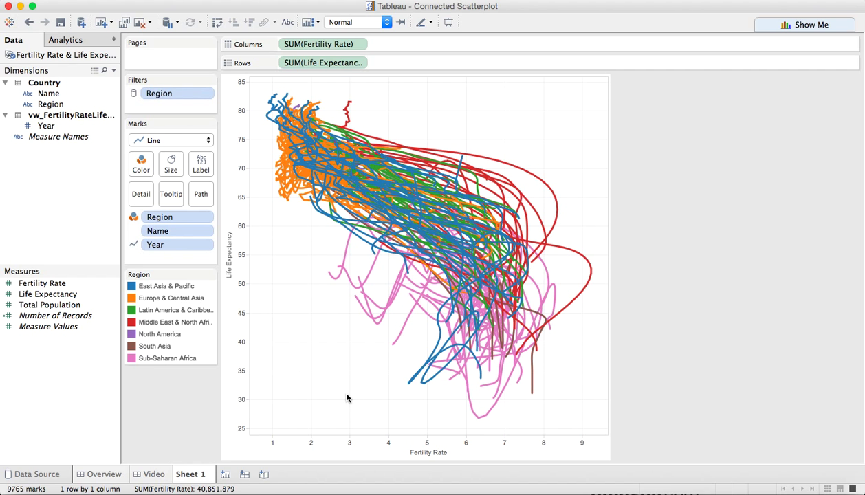
- Rename Sheet 1 to 'Basic' and duplicate it into Sheet 2
{"action": "double_click", "coordinate": [195, 473]}
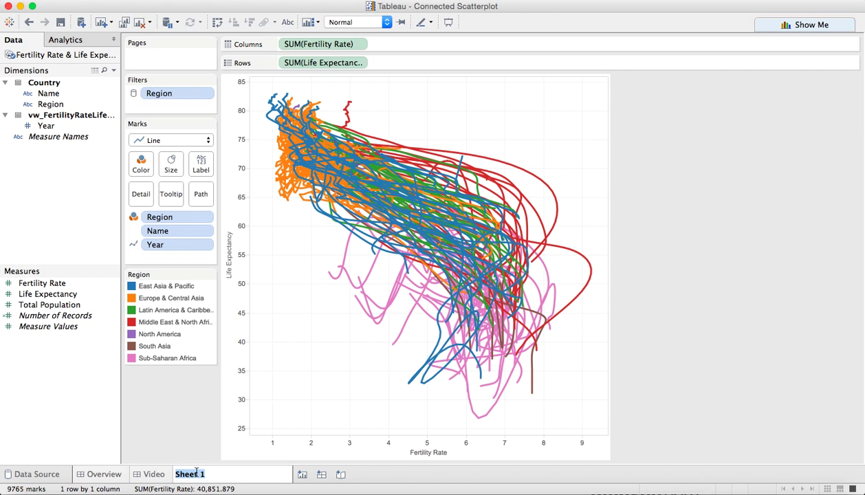
{"action": "type", "text": "Basic"}
{"action": "key", "text": "Return"}
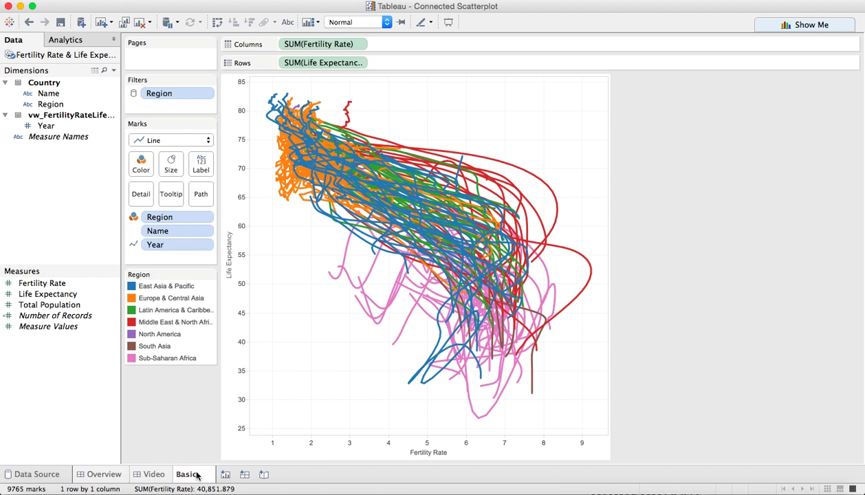
{"action": "right_click", "coordinate": [196, 474]}
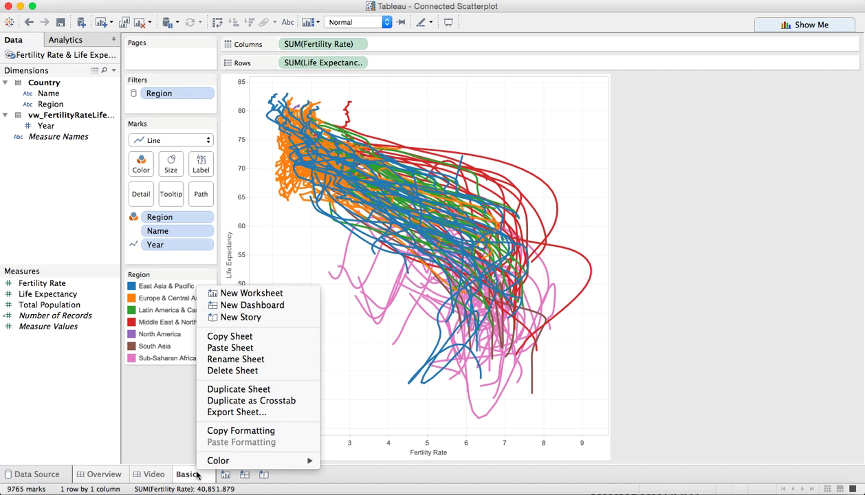
{"action": "left_click", "coordinate": [239, 383]}
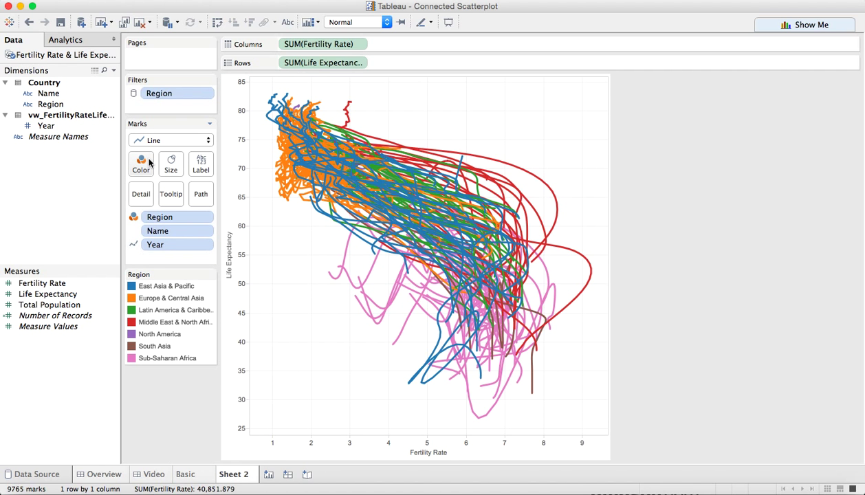
- Add a marker at every year on the lines and make them partly transparent
{"action": "left_click", "coordinate": [145, 165]}
{"action": "left_click", "coordinate": [201, 263]}
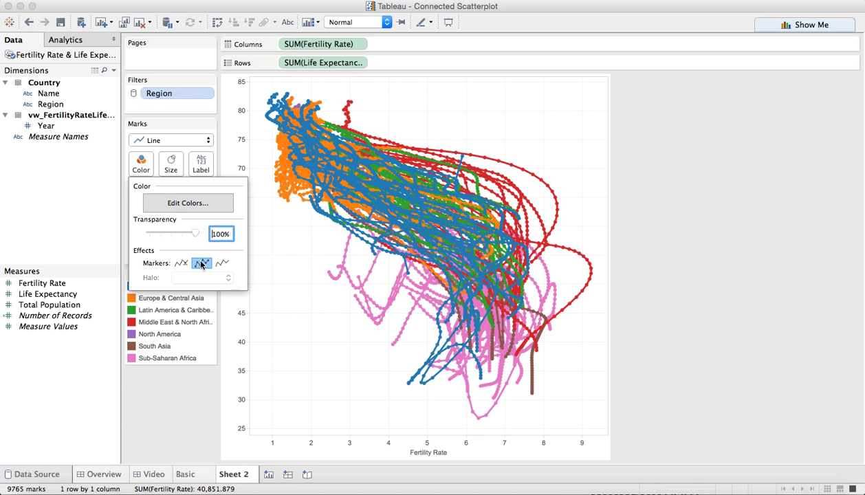
{"action": "left_click_drag", "start_coordinate": [196, 234], "coordinate": [171, 234]}
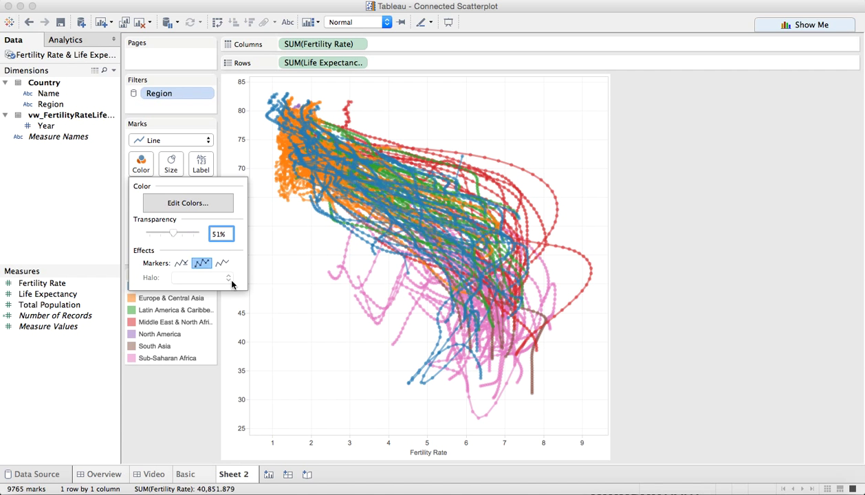
{"action": "left_click", "coordinate": [330, 369]}
- Highlight North America, South Asia, Sub-Saharan Africa and East Asia & Pacific in turn, then clear the highlight
{"action": "left_click", "coordinate": [164, 335]}
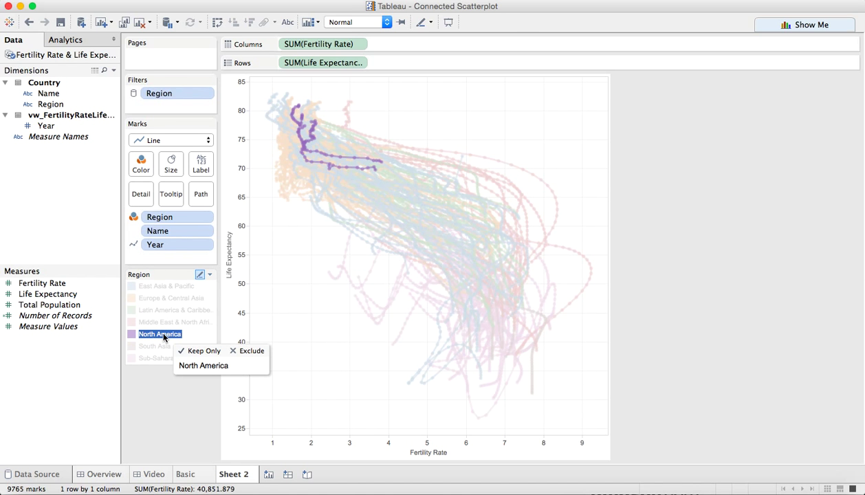
{"action": "left_click", "coordinate": [153, 346]}
{"action": "left_click", "coordinate": [152, 358]}
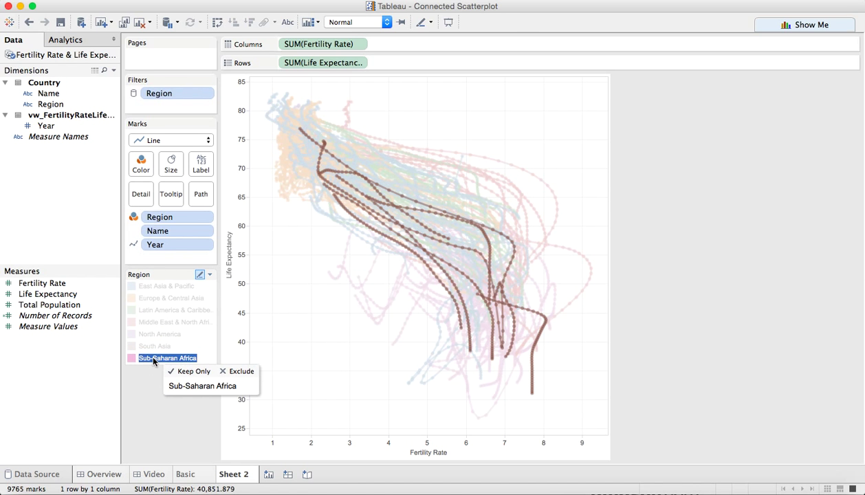
{"action": "left_click", "coordinate": [155, 287]}
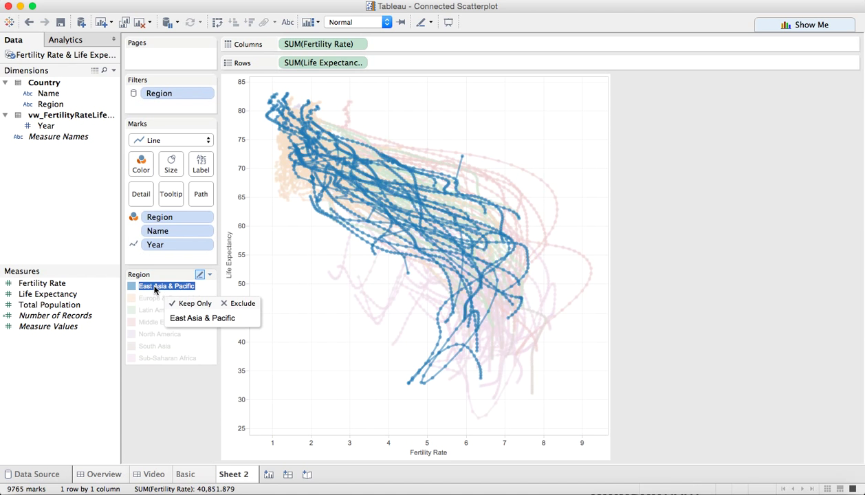
{"action": "left_click", "coordinate": [155, 286]}
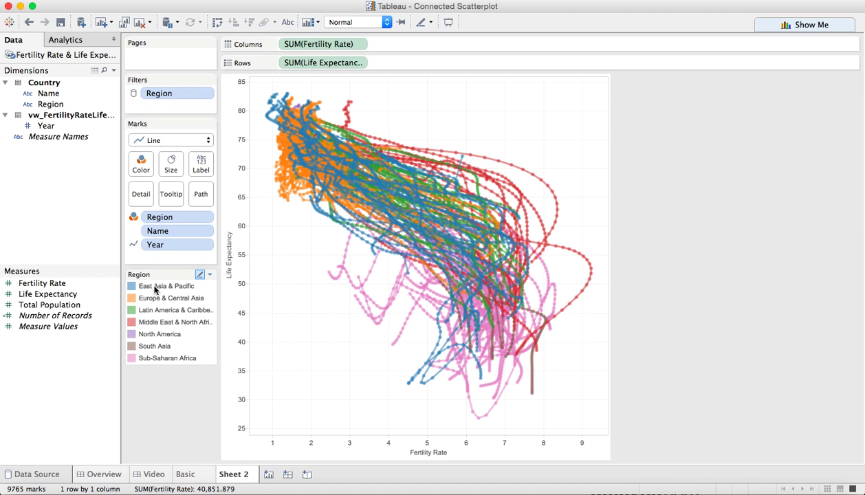
- Rename Sheet 2 to 'Basic with Dots'
{"action": "double_click", "coordinate": [234, 474]}
{"action": "type", "text": "Basic"}
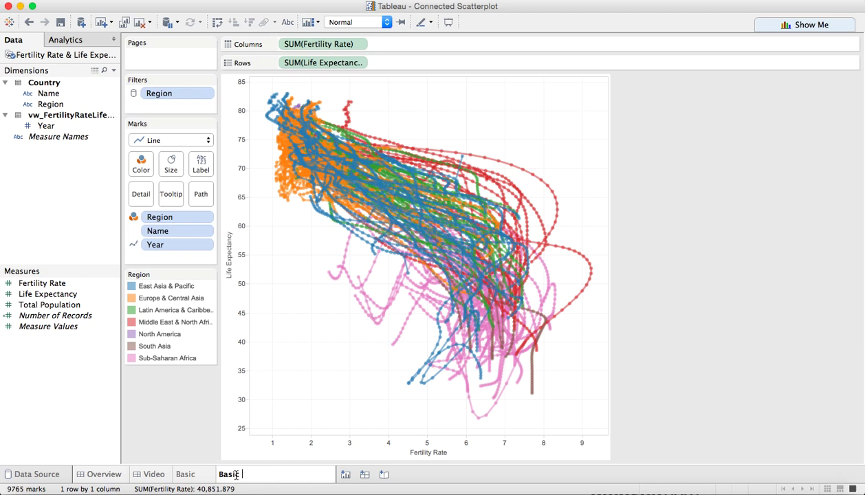
{"action": "type", "text": " with Dots"}
{"action": "key", "text": "Return"}
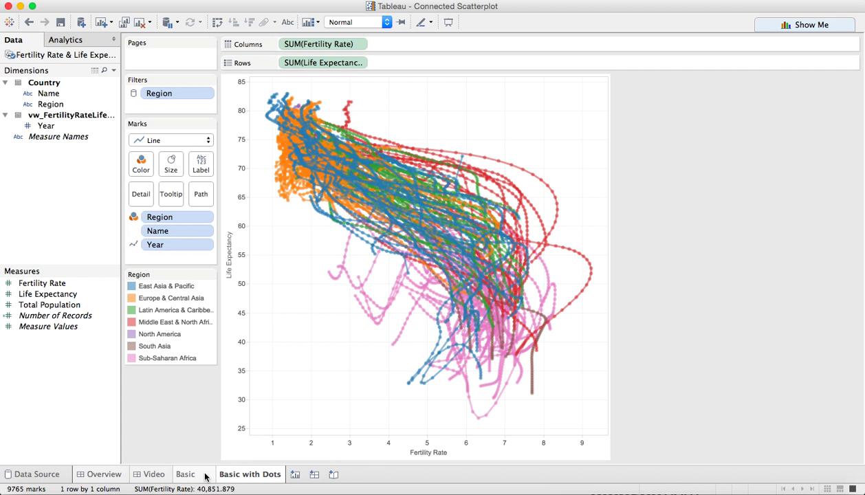
- Duplicate the Basic sheet to create Sheet 3
{"action": "left_click", "coordinate": [205, 476]}
{"action": "right_click", "coordinate": [205, 476]}
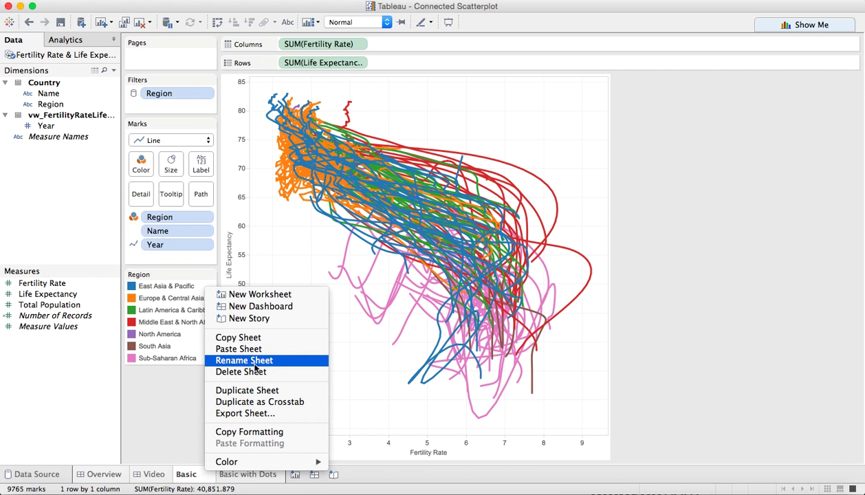
{"action": "left_click", "coordinate": [242, 390]}
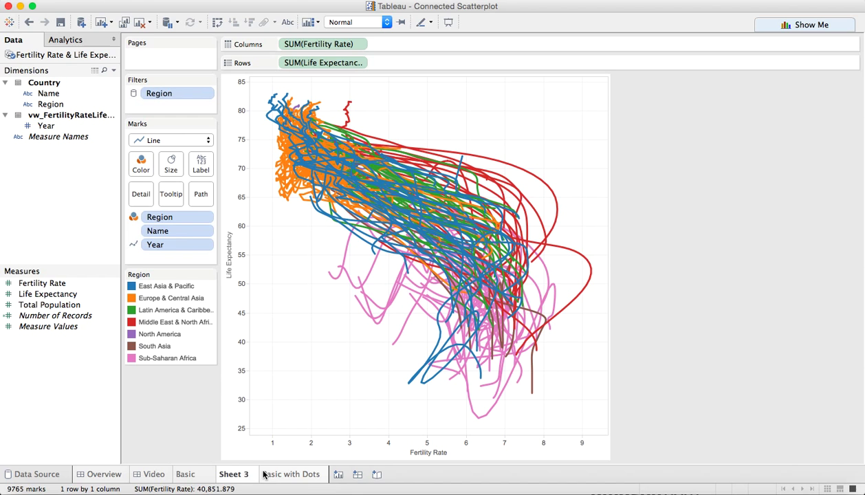
- Move Sheet 3 after 'Basic with Dots', switch marks to Circle, and put Year on Pages
{"action": "left_click_drag", "start_coordinate": [246, 473], "coordinate": [328, 473]}
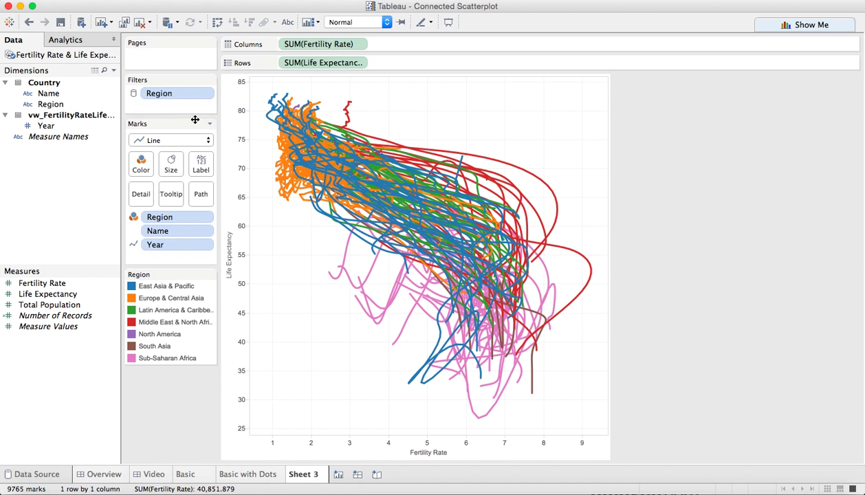
{"action": "left_click", "coordinate": [165, 140]}
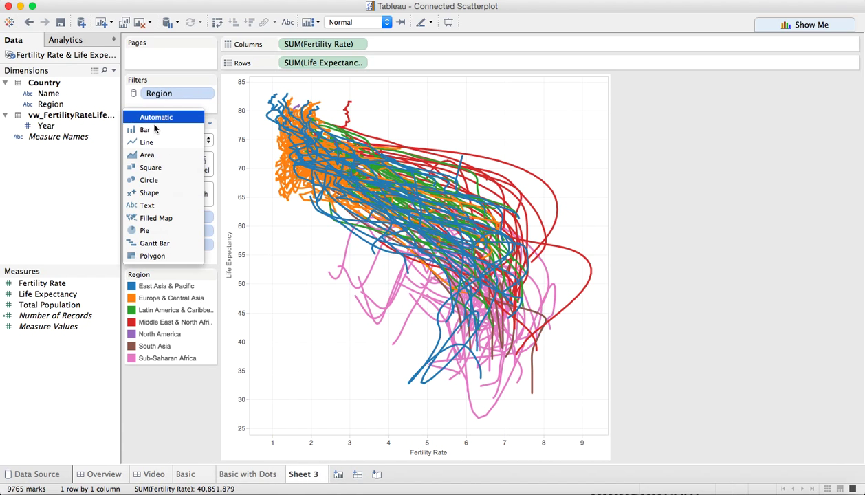
{"action": "left_click", "coordinate": [155, 180]}
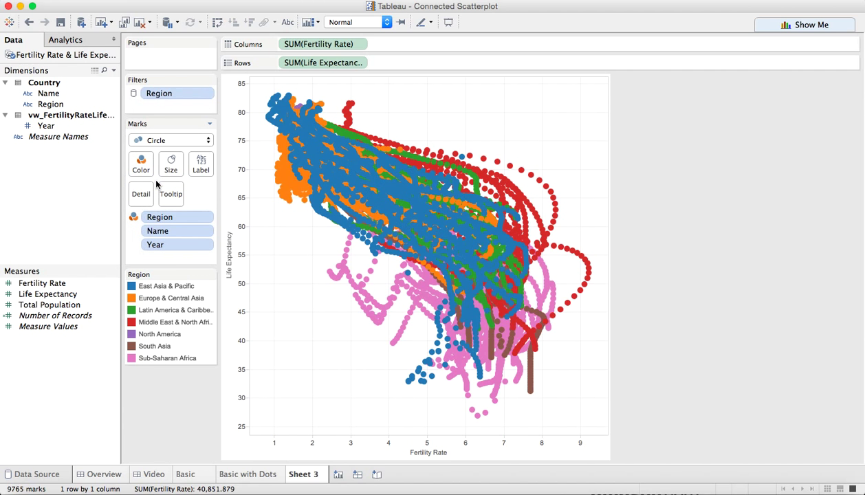
{"action": "left_click_drag", "start_coordinate": [163, 244], "coordinate": [157, 59]}
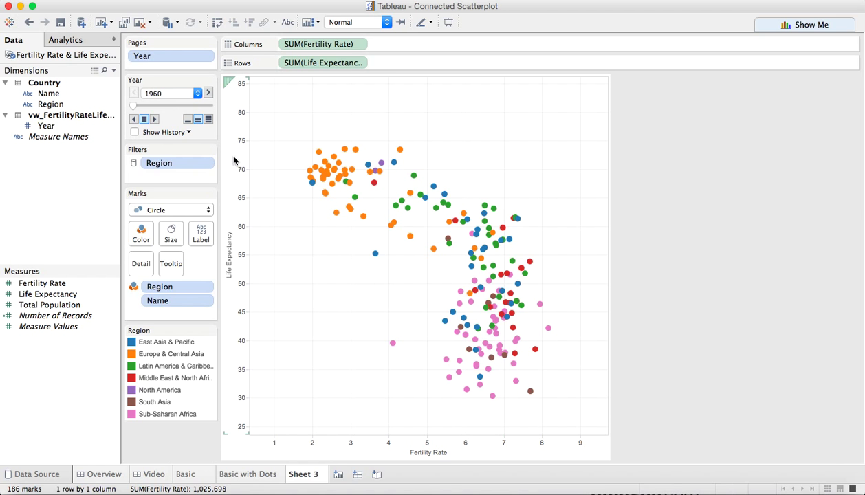
- Show history for all marks as both faded dots and thinnest dashed trails, with adjusted fade
{"action": "left_click", "coordinate": [134, 133]}
{"action": "left_click", "coordinate": [169, 135]}
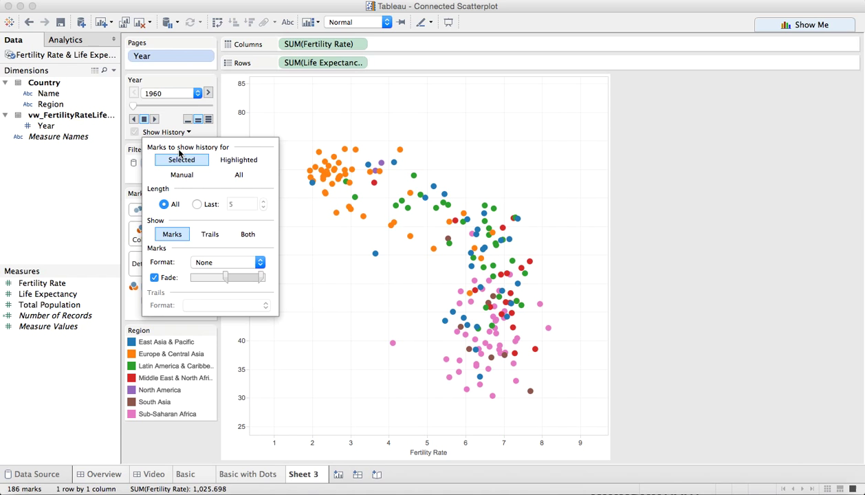
{"action": "left_click", "coordinate": [183, 157]}
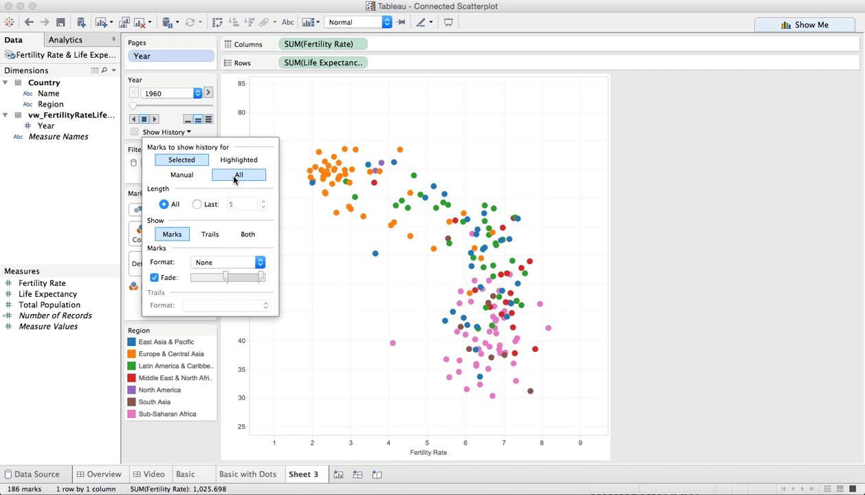
{"action": "left_click", "coordinate": [232, 178]}
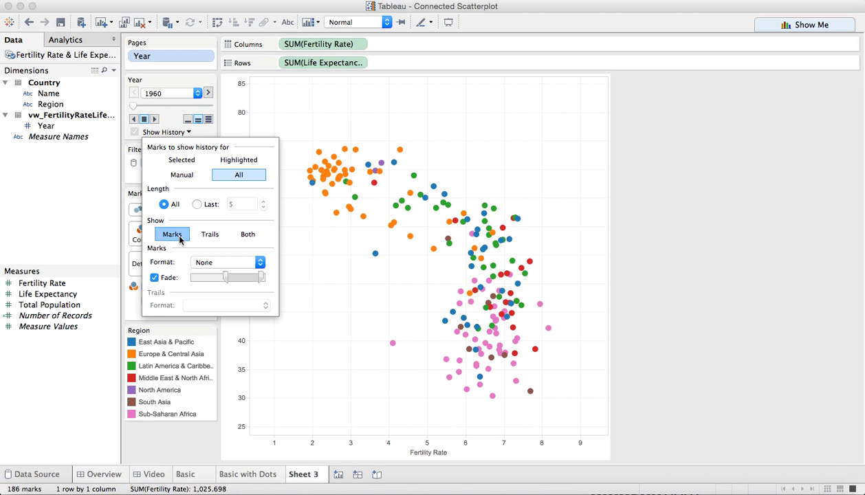
{"action": "left_click", "coordinate": [248, 236]}
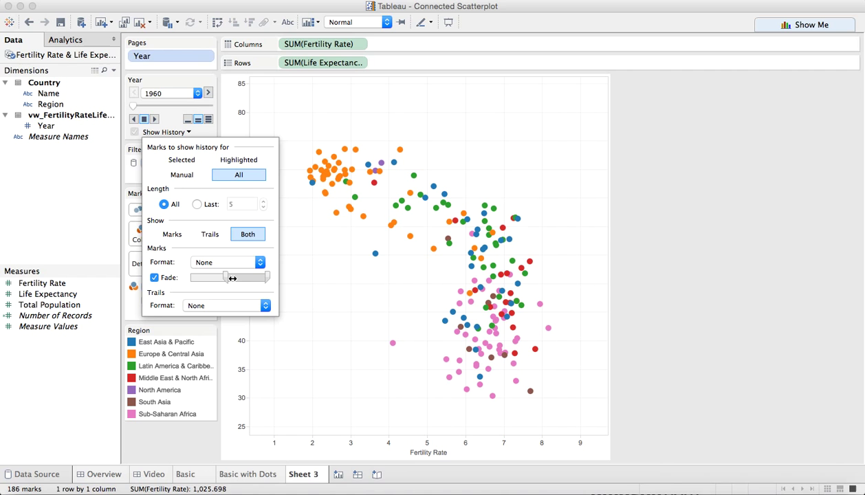
{"action": "left_click_drag", "start_coordinate": [227, 278], "coordinate": [258, 277]}
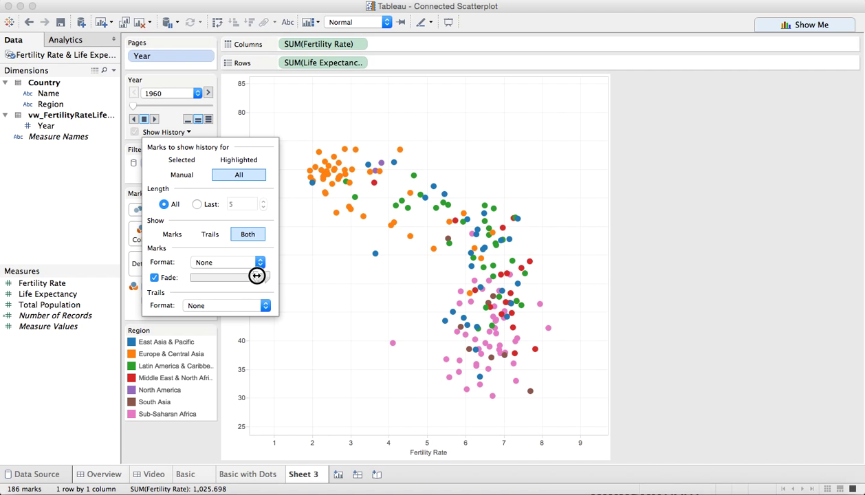
{"action": "left_click", "coordinate": [215, 306]}
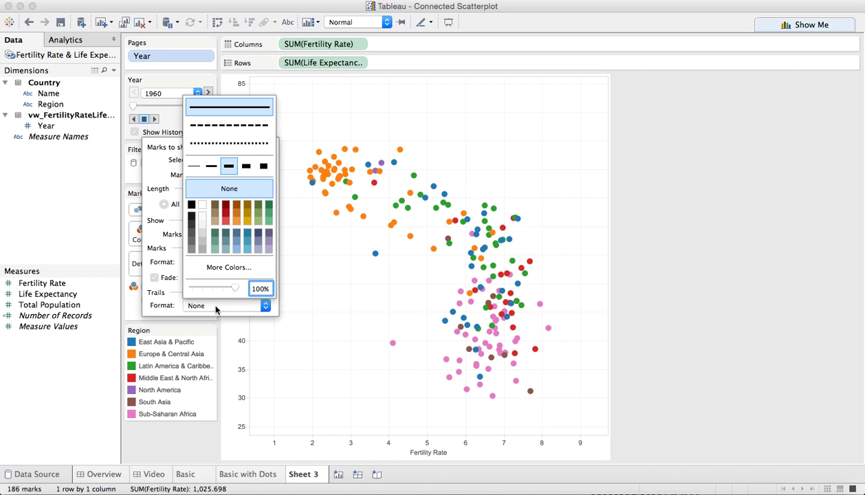
{"action": "left_click", "coordinate": [219, 126]}
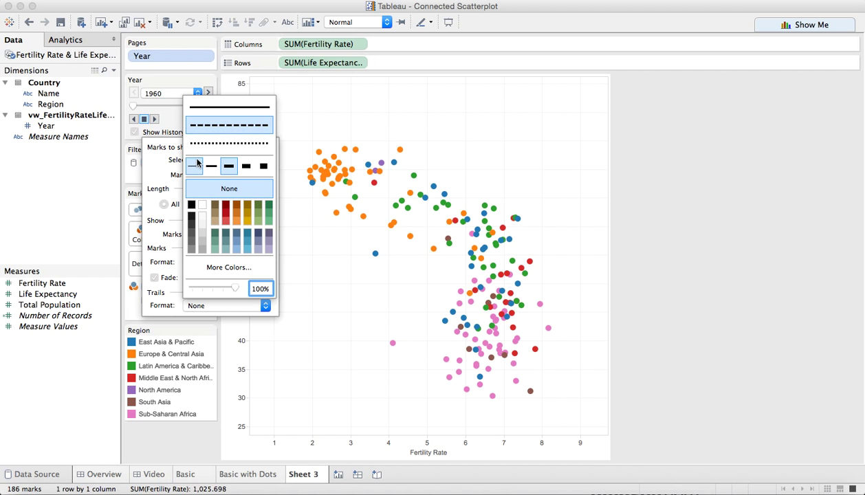
{"action": "left_click", "coordinate": [196, 163]}
{"action": "left_click", "coordinate": [342, 339]}
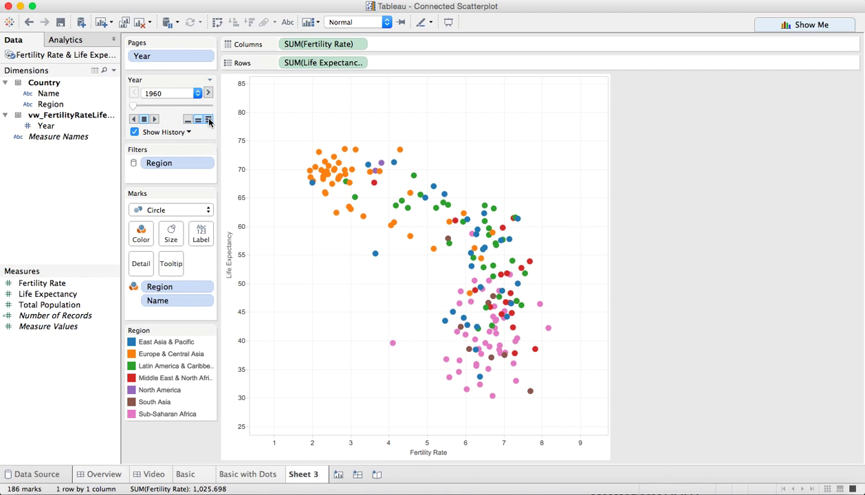
- Play the Year animation at fast speed to 2011, then highlight each Region in turn
{"action": "left_click", "coordinate": [209, 119]}
{"action": "left_click", "coordinate": [155, 120]}
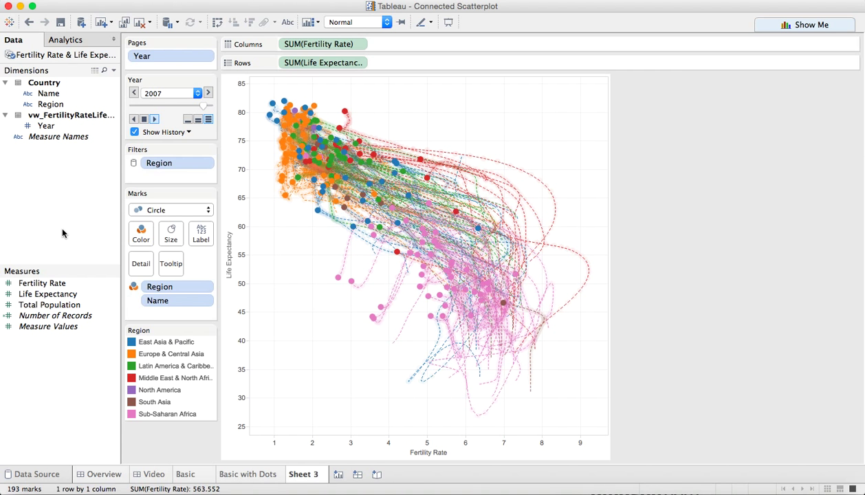
{"action": "left_click", "coordinate": [157, 390]}
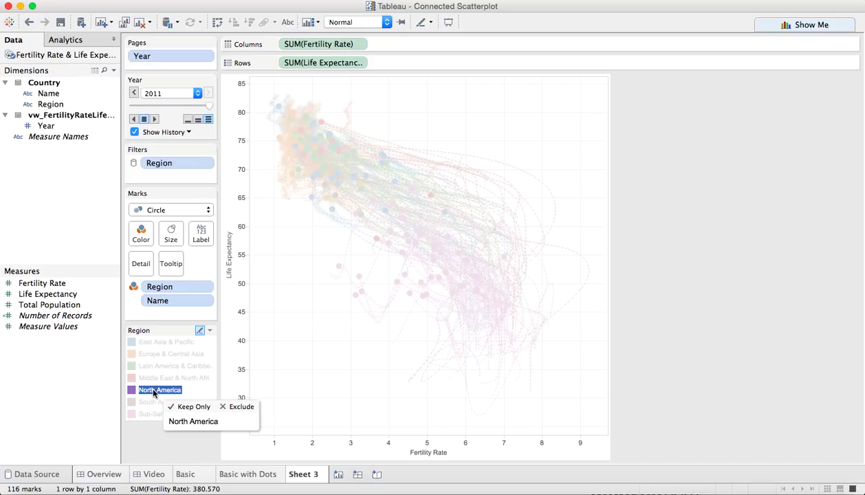
{"action": "left_click", "coordinate": [153, 378]}
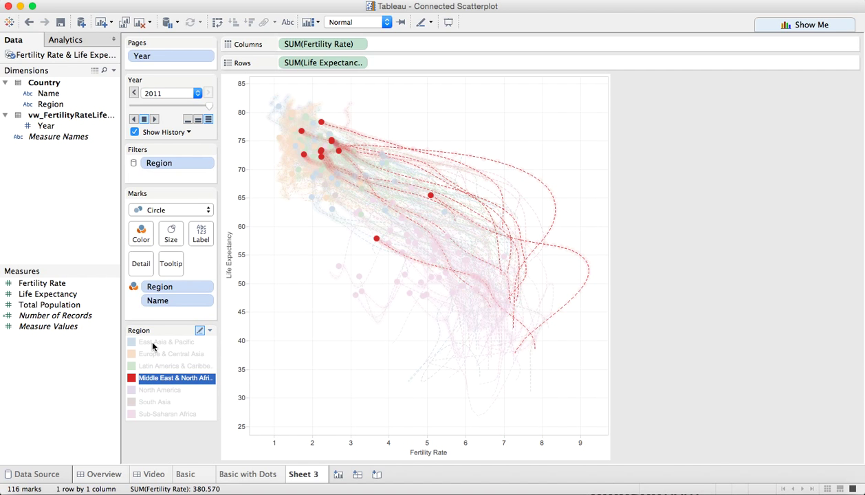
{"action": "left_click", "coordinate": [153, 346]}
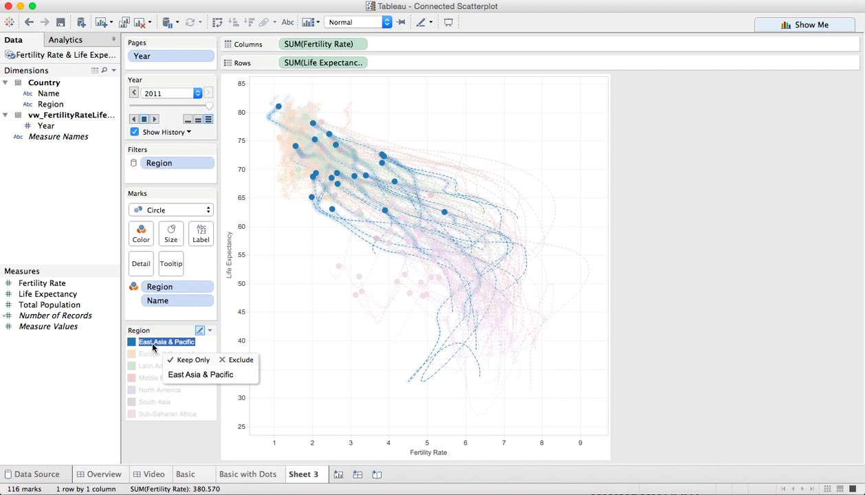
{"action": "left_click", "coordinate": [152, 356]}
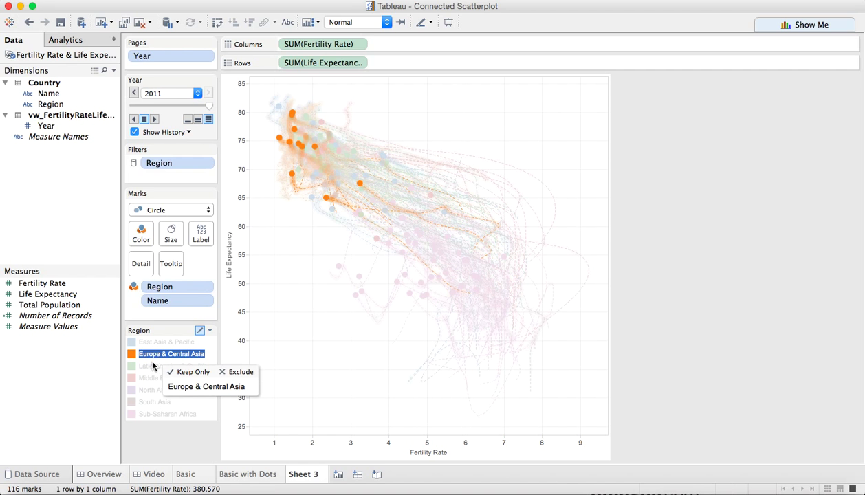
{"action": "left_click", "coordinate": [153, 415]}
{"action": "left_click", "coordinate": [151, 414]}
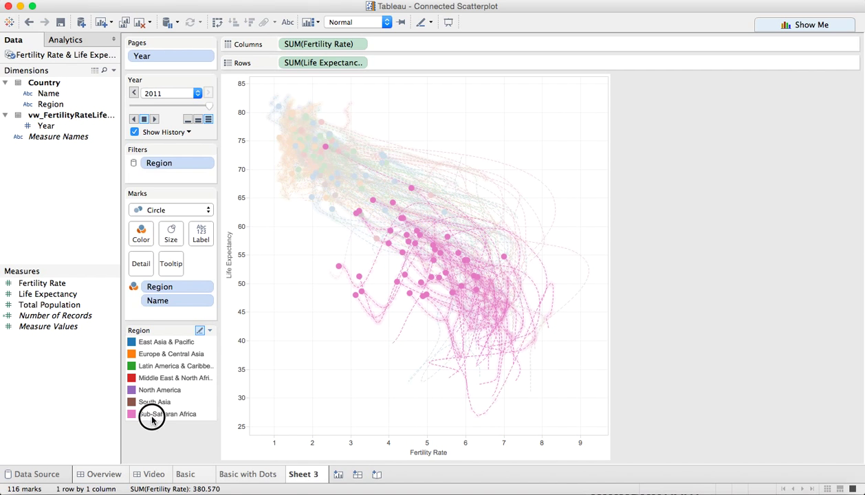